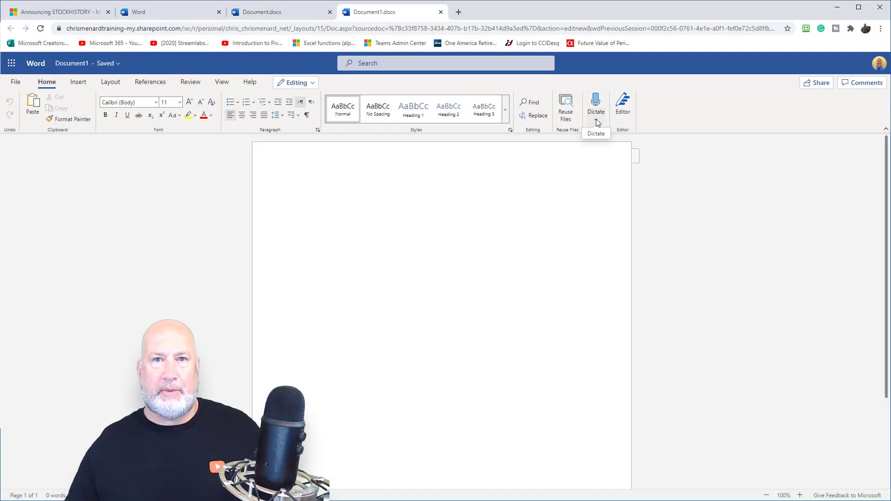
Open the Transcribe pane from the Home tab's Dictate dropdown
click(596, 120)
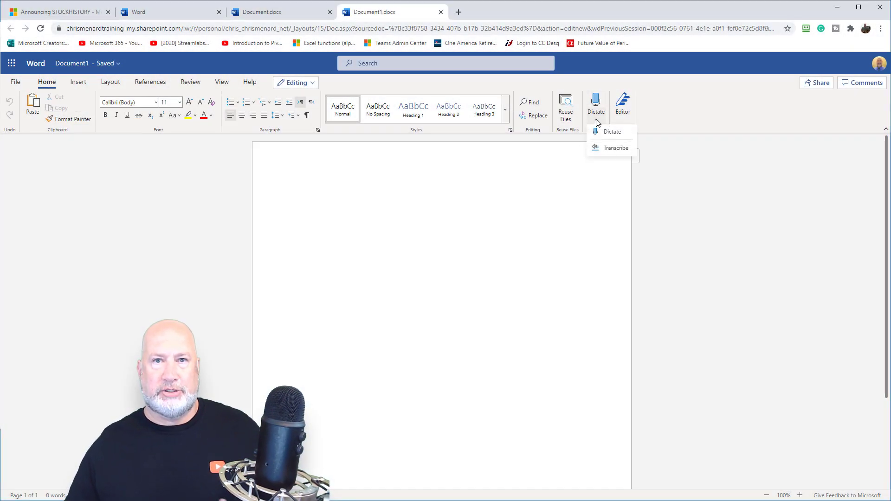
click(609, 148)
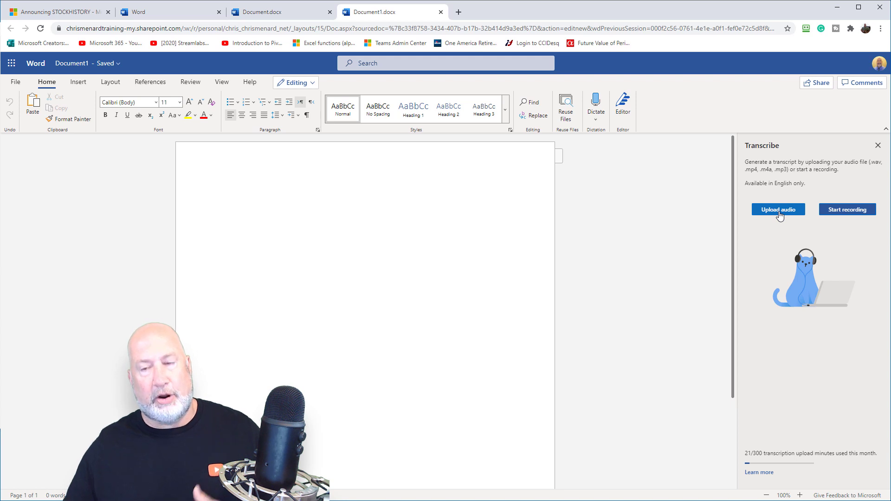
Upload audio_only.m4a from the Zoom recordings folder for transcription
click(779, 211)
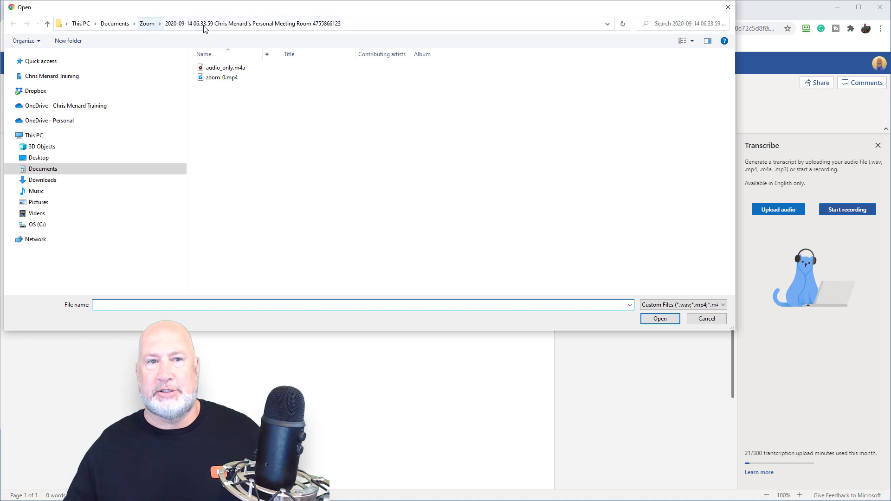
click(230, 68)
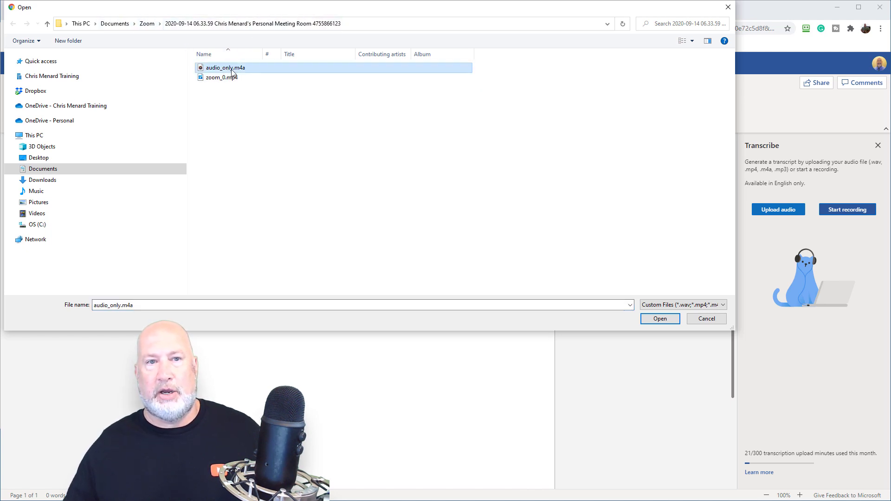
click(234, 80)
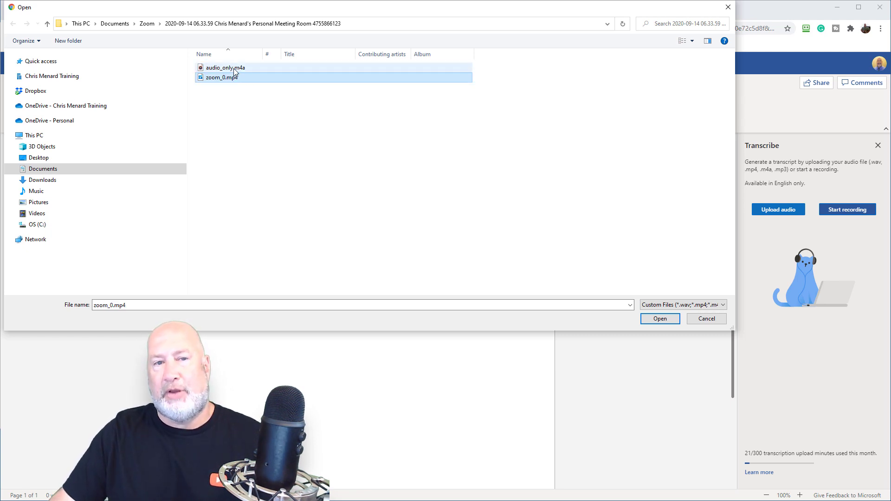
click(235, 70)
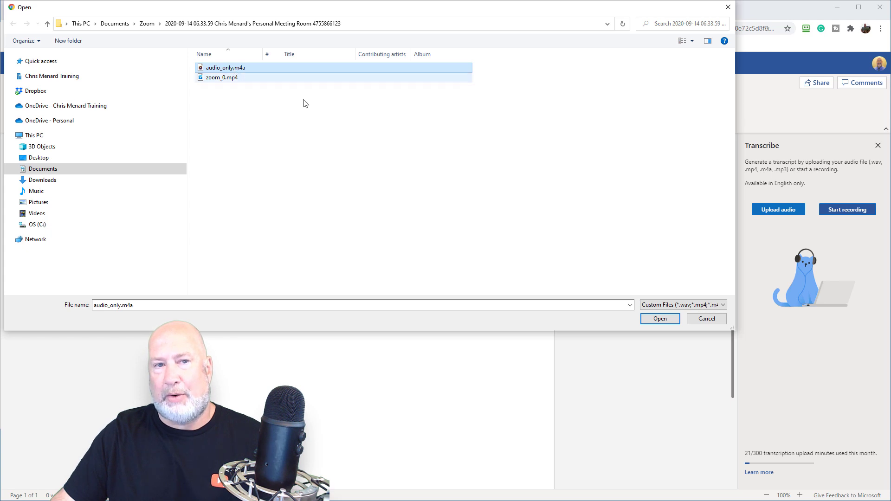
click(659, 319)
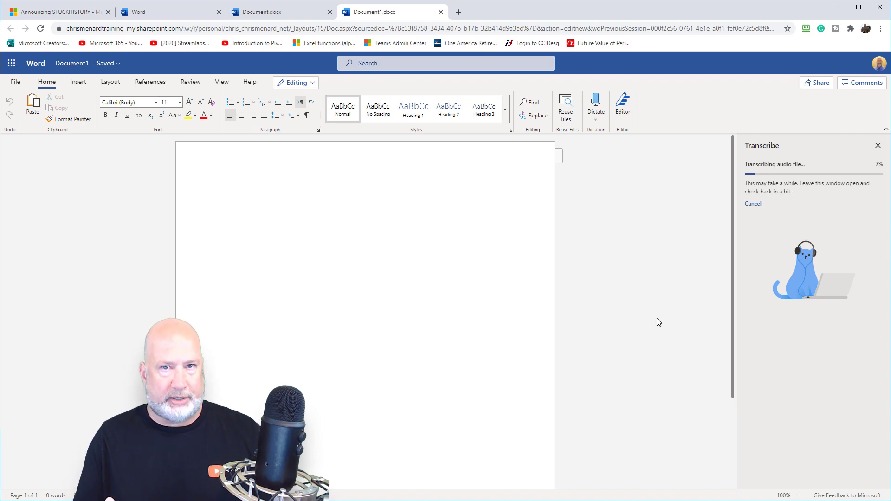
Cancel the in-progress transcription of audio_only.m4a
click(753, 205)
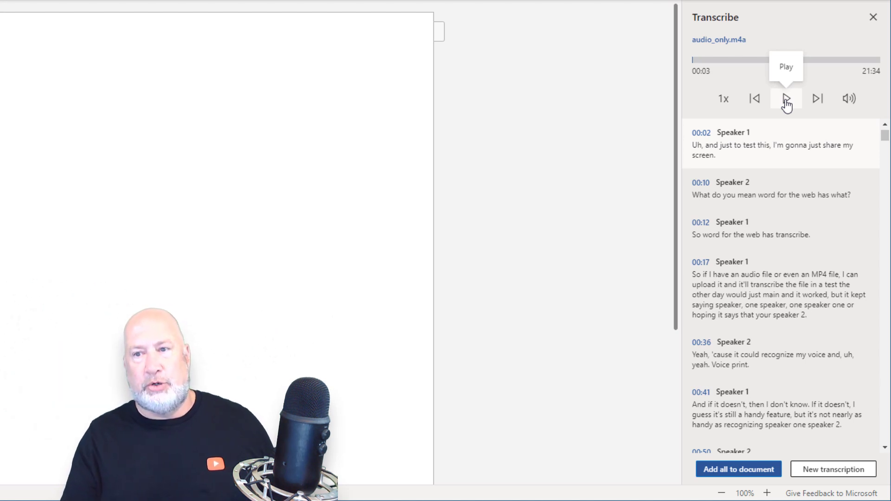
Reveal the edit control on the finished transcript's 00:02 Speaker 1 entry
mouse_move(790, 131)
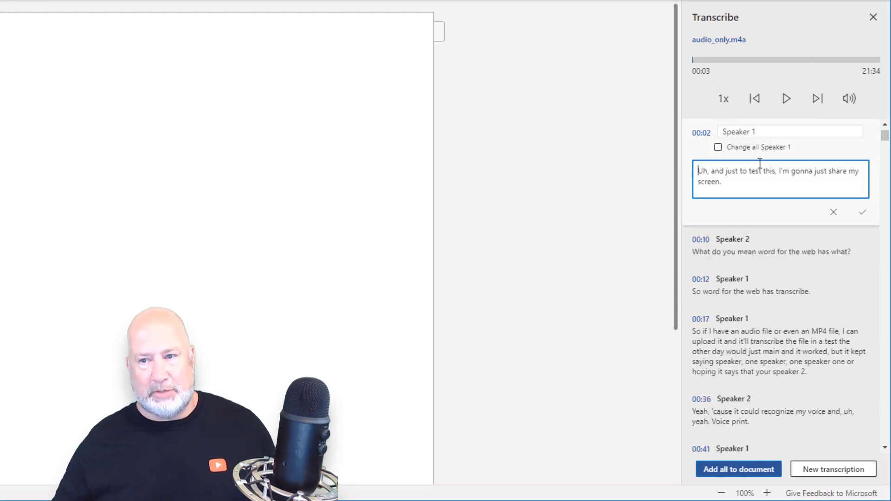
Replace the Speaker 1 label with the first participant's full name, applied to all entries
click(720, 148)
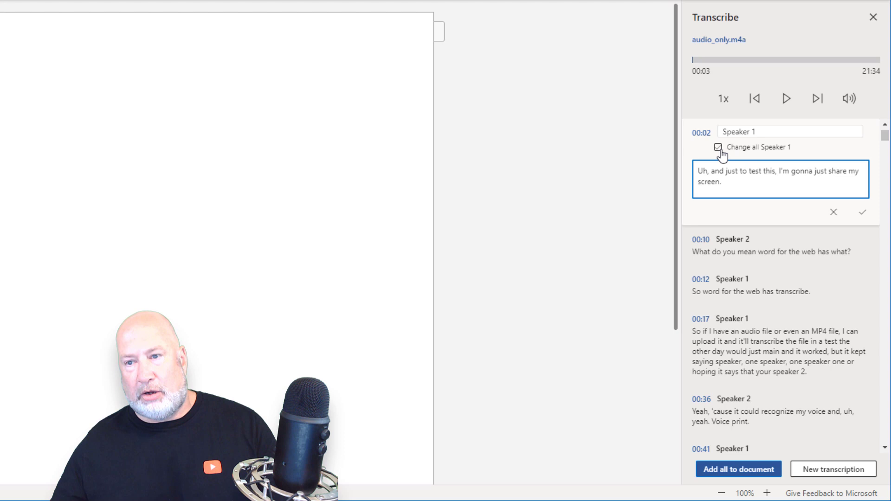
click(718, 147)
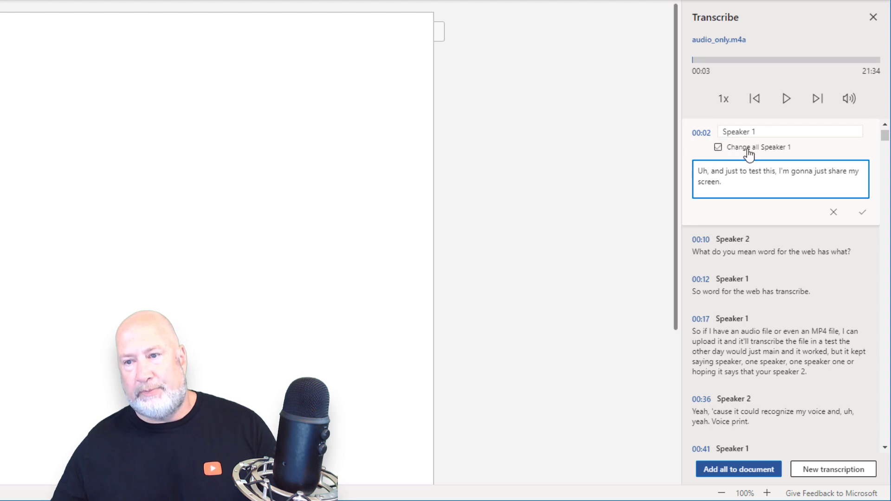
click(754, 132)
key(BackSpace)
key(ctrl+z)
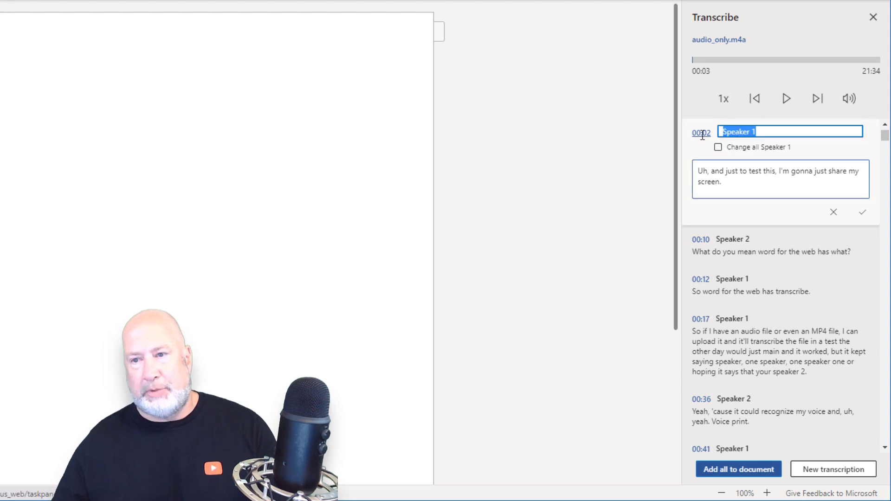
text(Chris Menard)
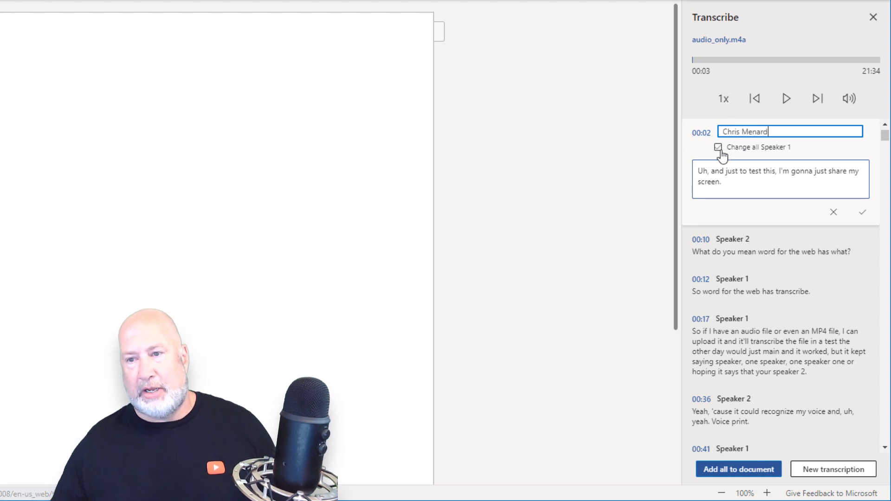
click(718, 148)
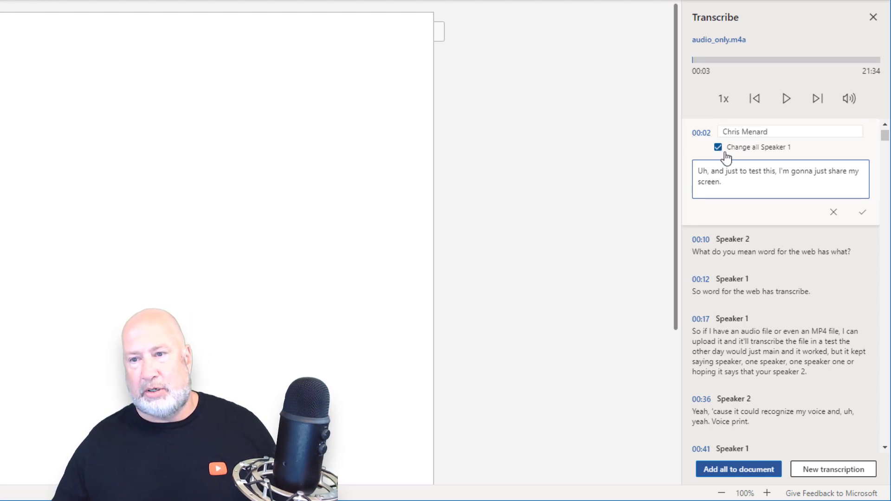
Rename Speaker 2 to the second participant's first name everywhere, then confirm both renames
click(763, 241)
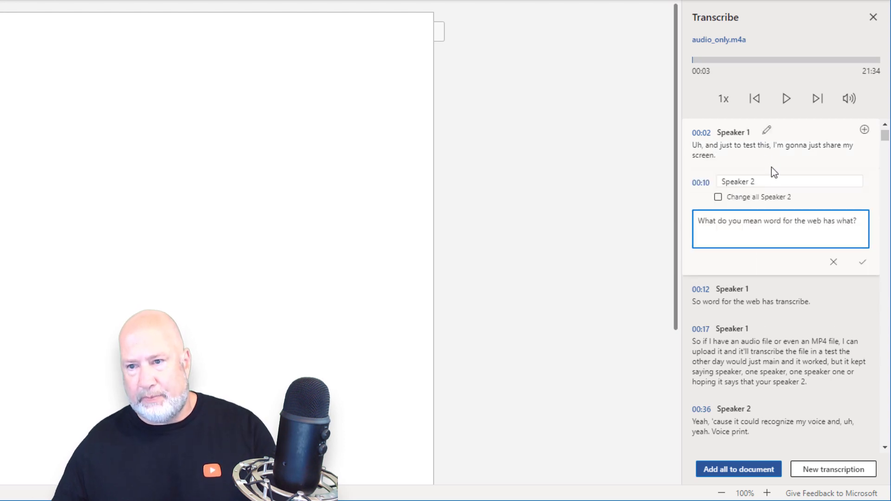
drag(767, 183, 704, 179)
text(Cr)
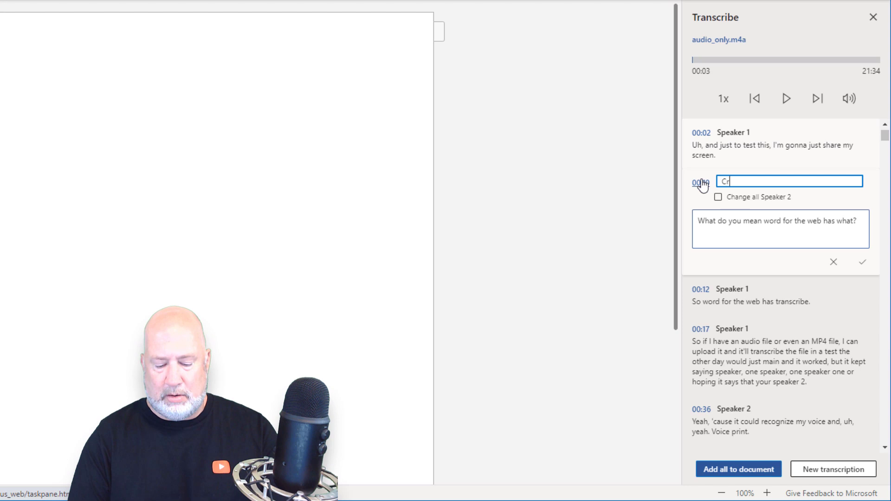
text(istian)
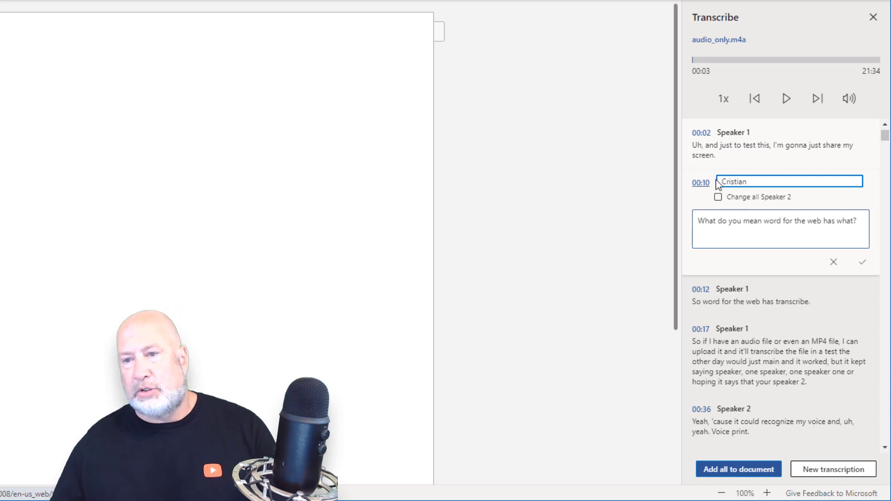
click(718, 198)
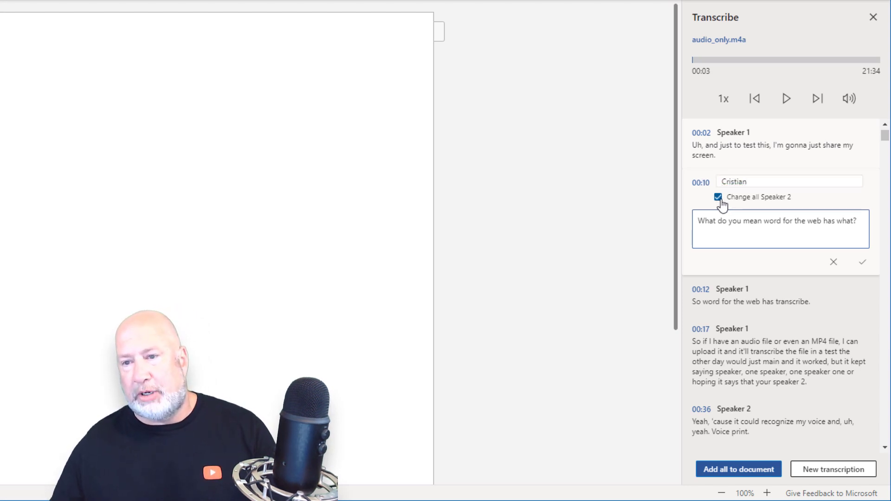
click(862, 262)
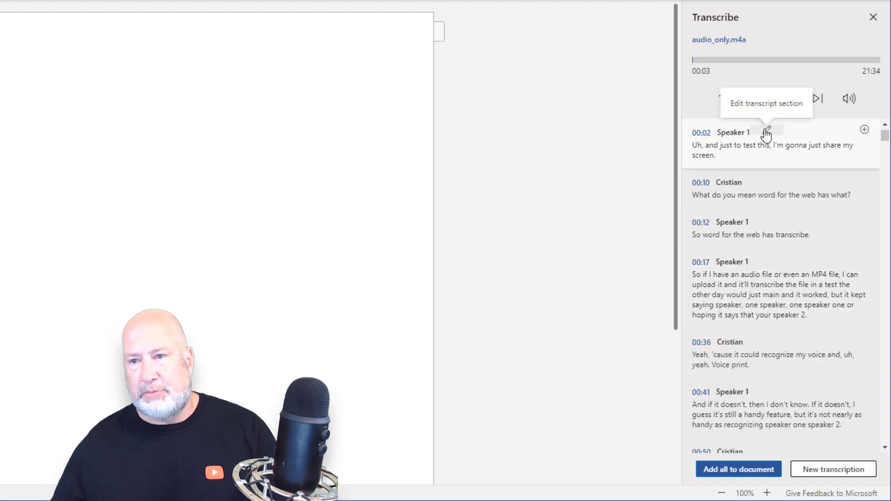
click(767, 132)
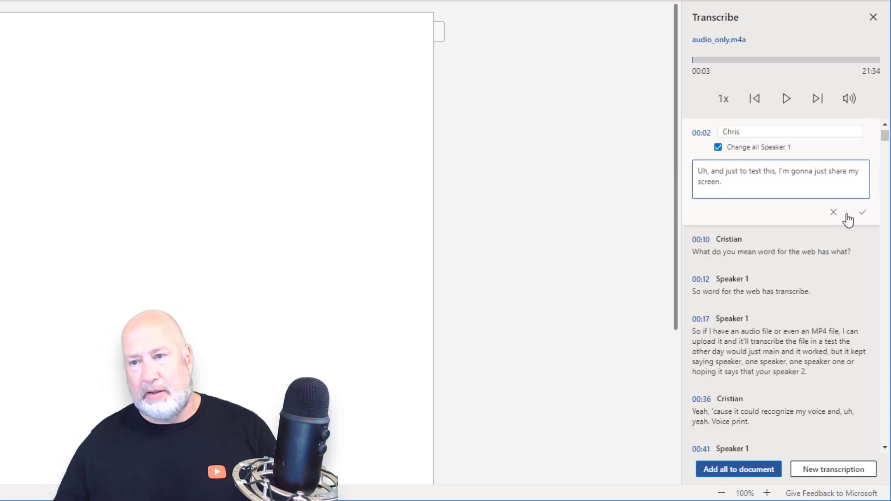
click(862, 213)
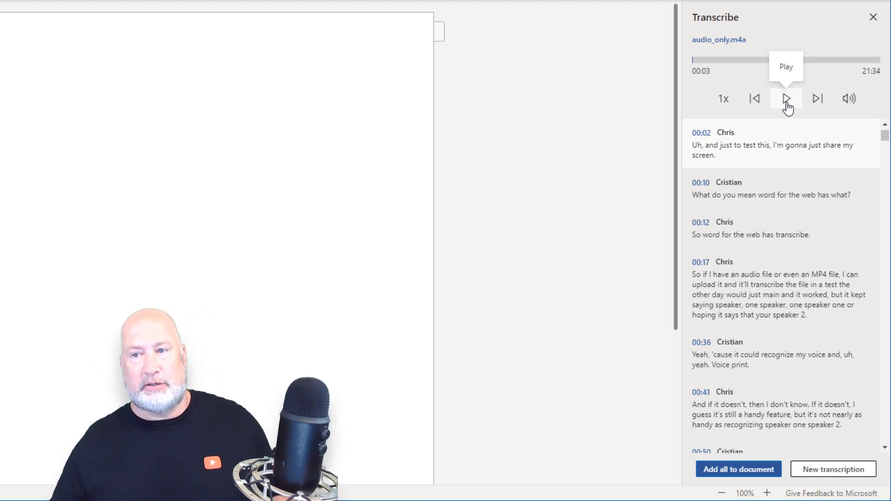
Play the uploaded audio alongside its transcript and pause it at 00:22
click(788, 104)
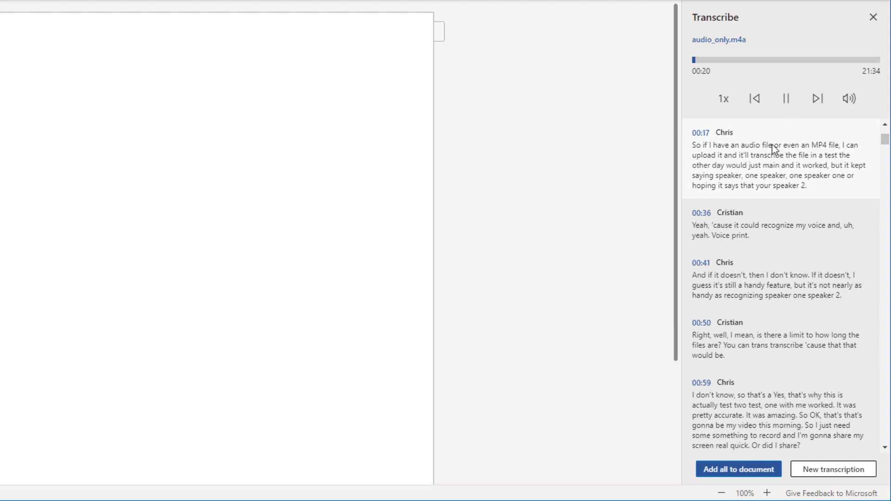
click(787, 97)
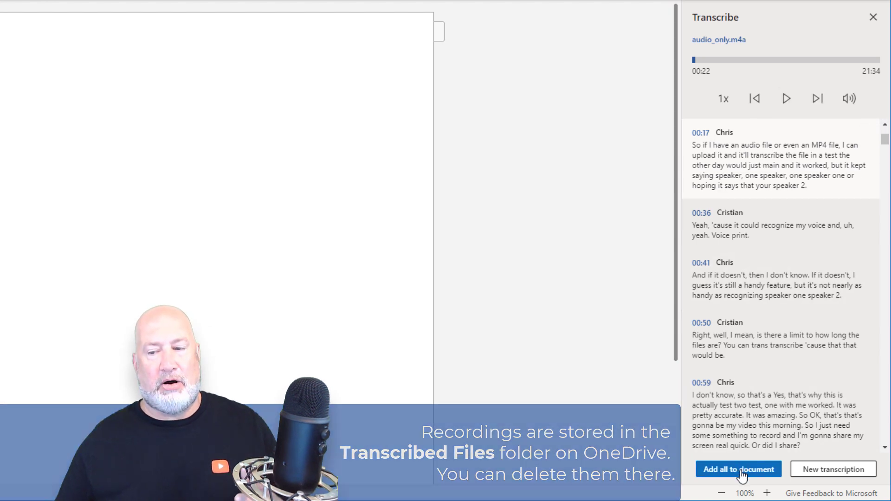
Add the full speaker-labelled transcript to the document and review it from the top
click(741, 471)
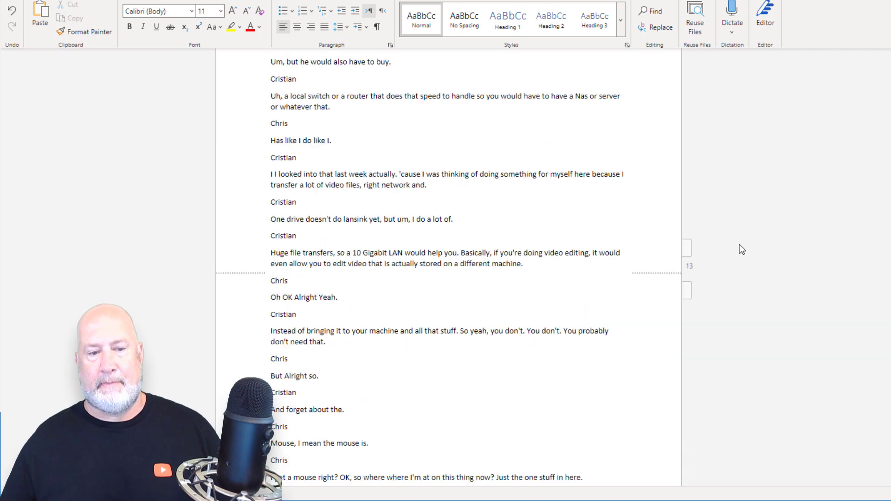
scroll(692, 259, up, 20)
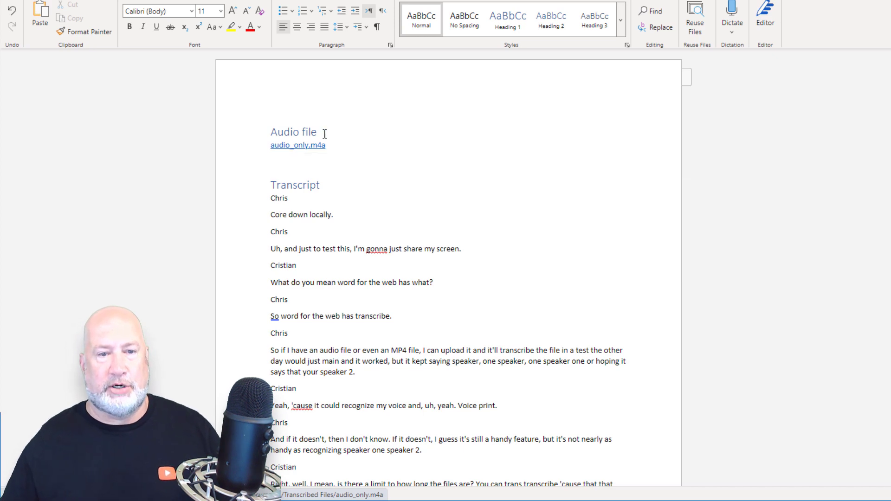
scroll(313, 196, down, 4)
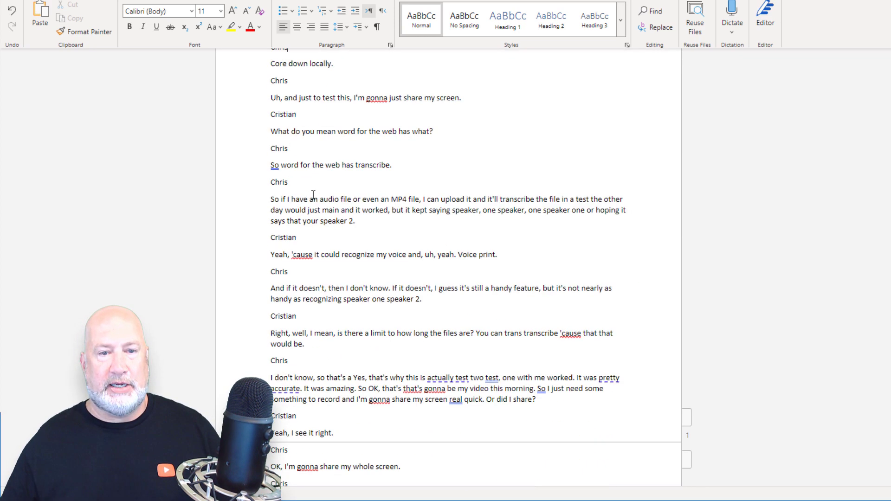
scroll(320, 169, down, 4)
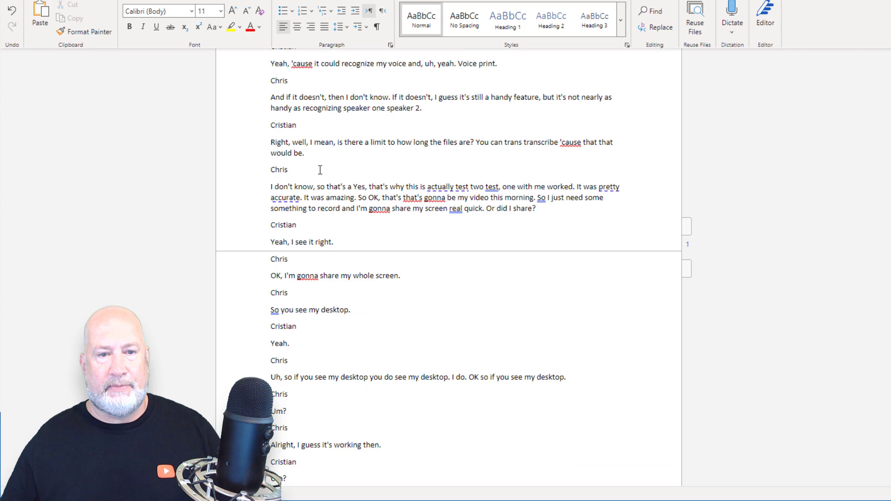
scroll(307, 153, up, 4)
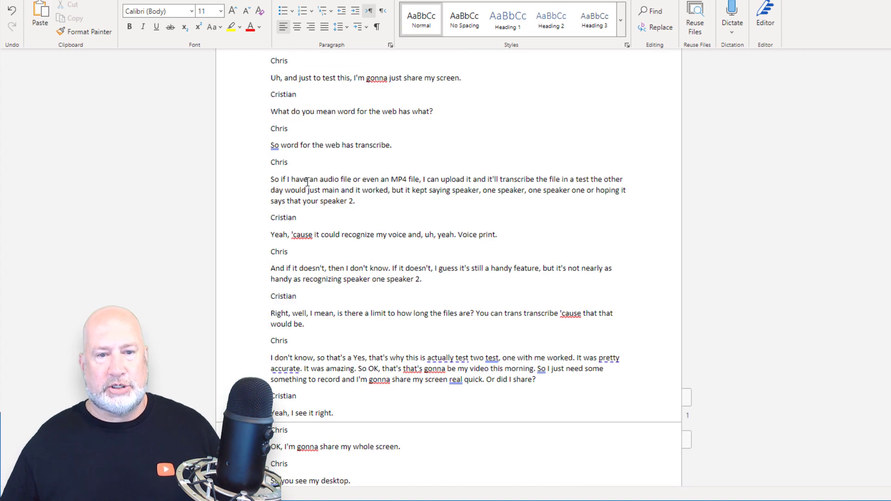
click(268, 218)
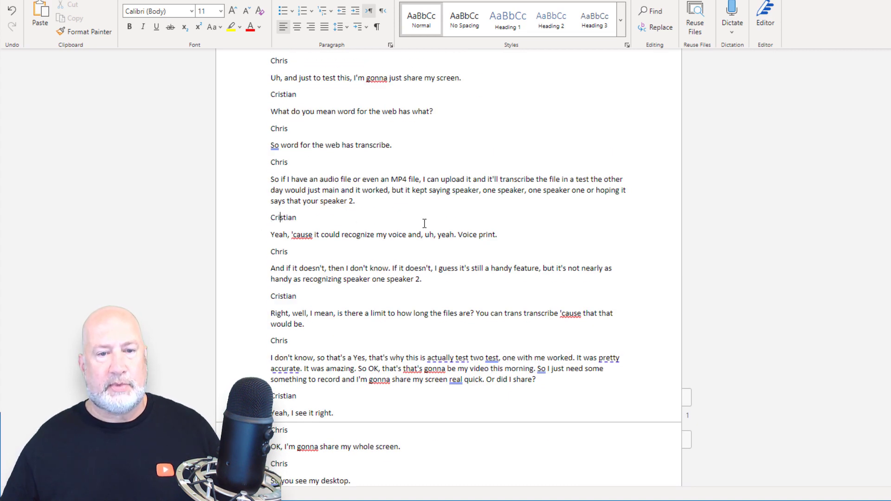